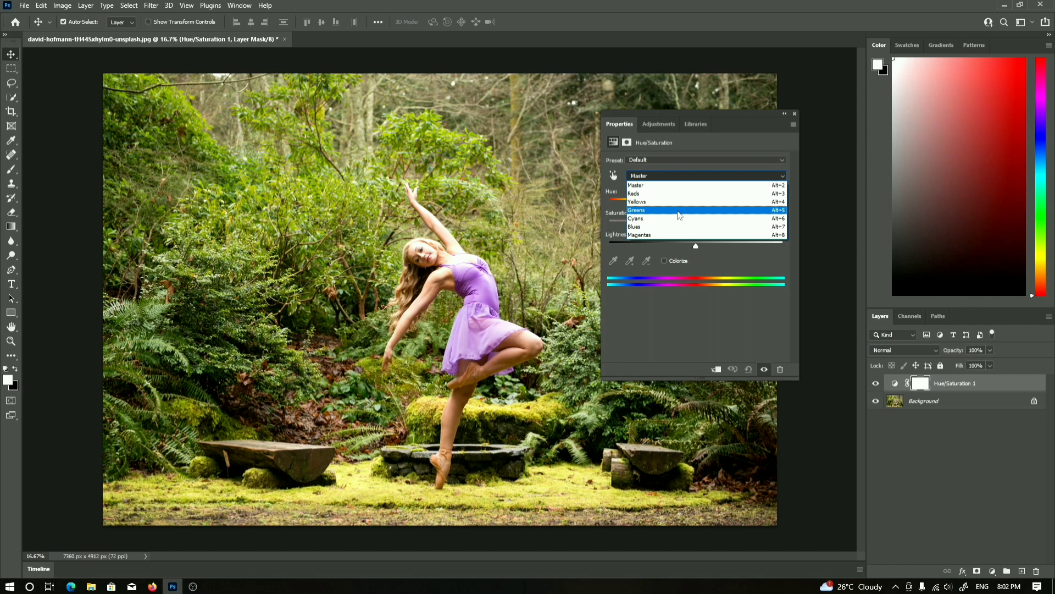
In the Hue/Saturation adjustment, set the Yellows saturation to -100
click(718, 159)
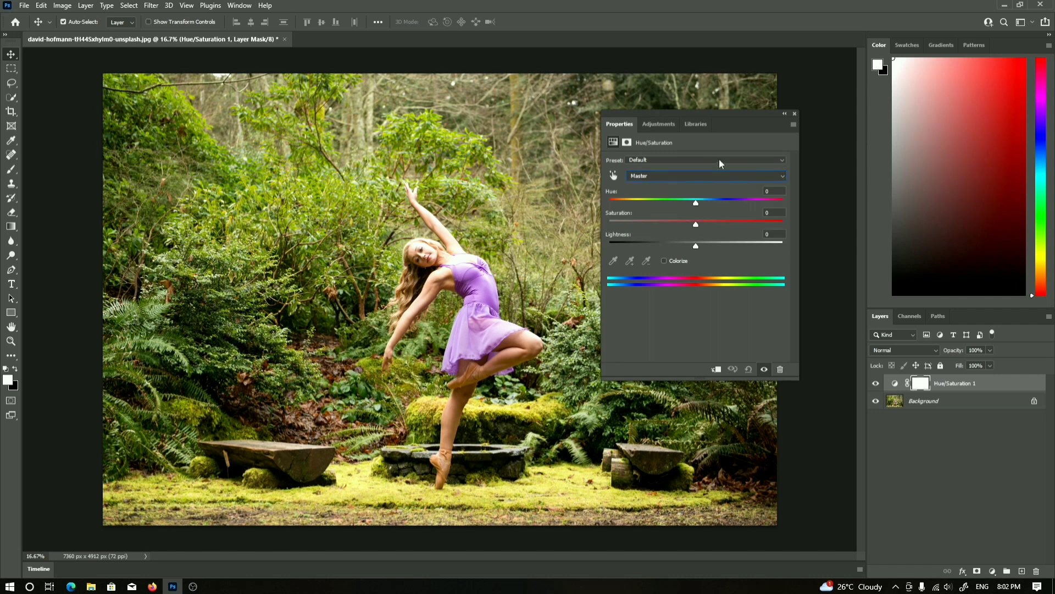
click(720, 161)
click(677, 263)
click(669, 181)
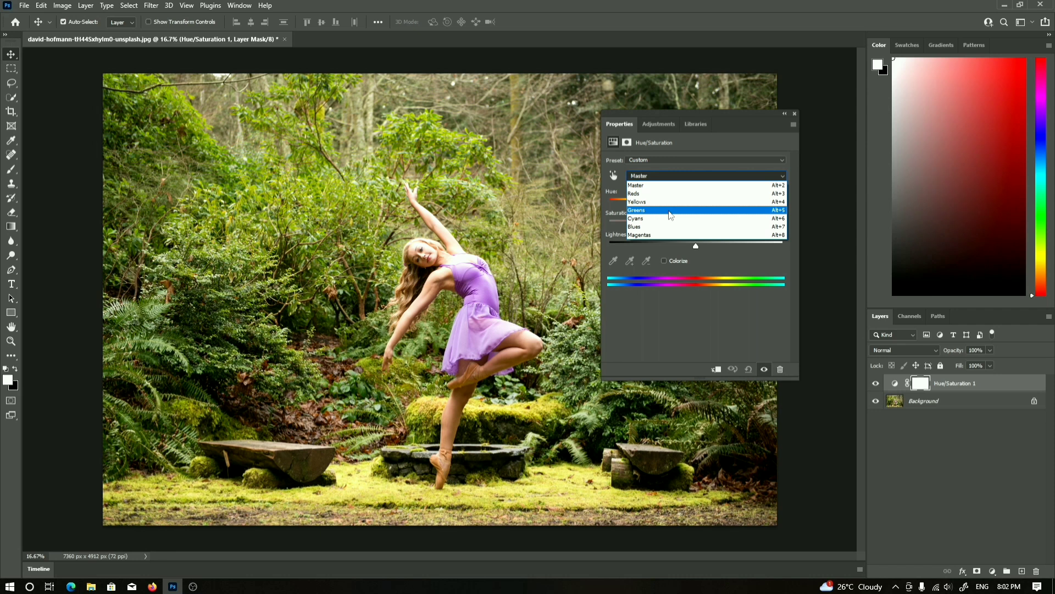
click(670, 202)
drag(692, 224, 599, 229)
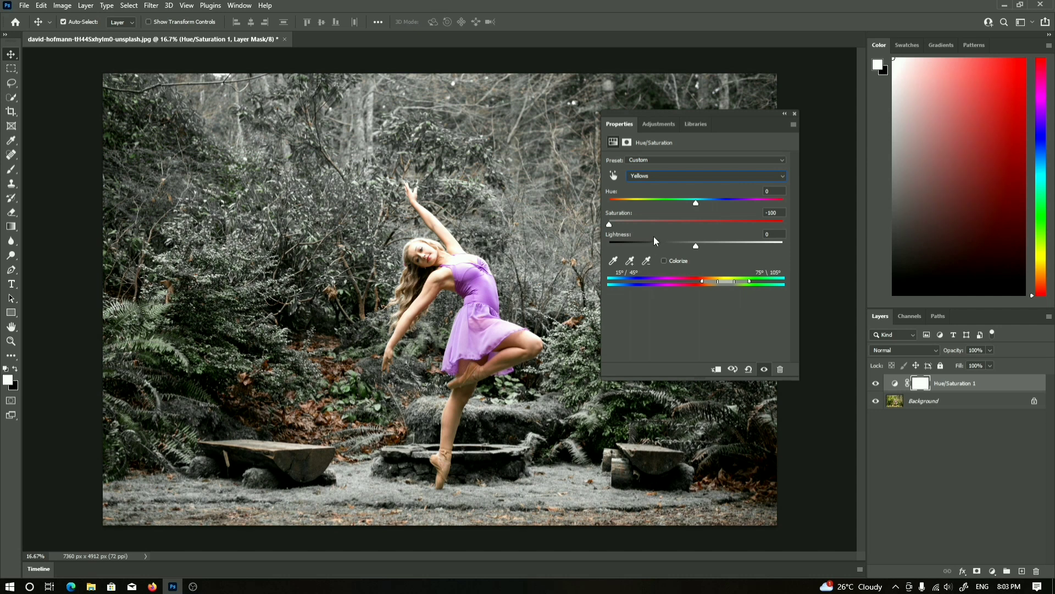
Set the saturation of Greens and Cyans to -100 in the Hue/Saturation adjustment
click(746, 175)
click(745, 211)
drag(708, 222, 588, 234)
click(726, 184)
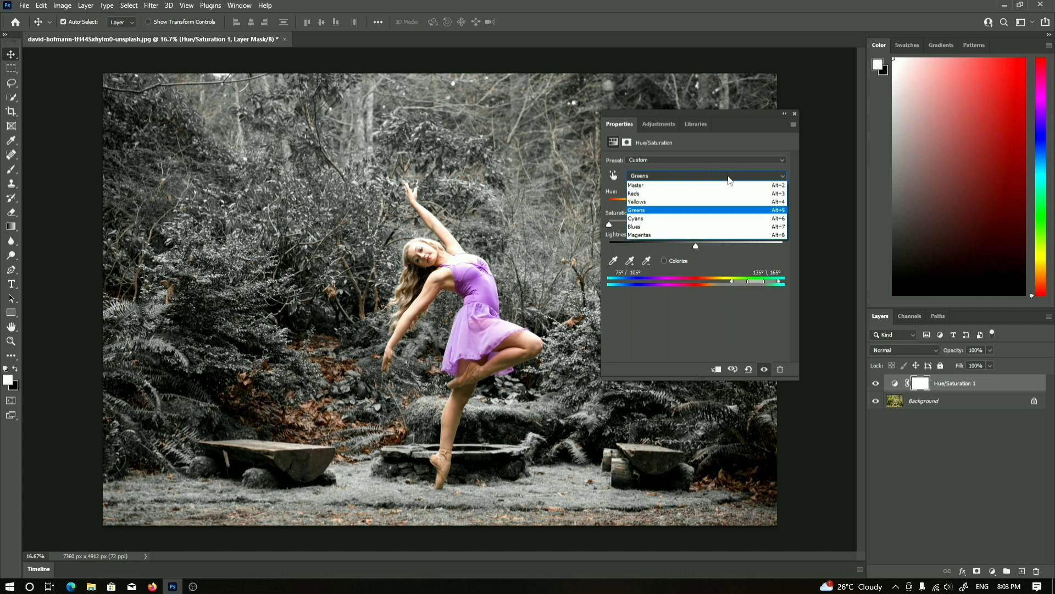
click(709, 219)
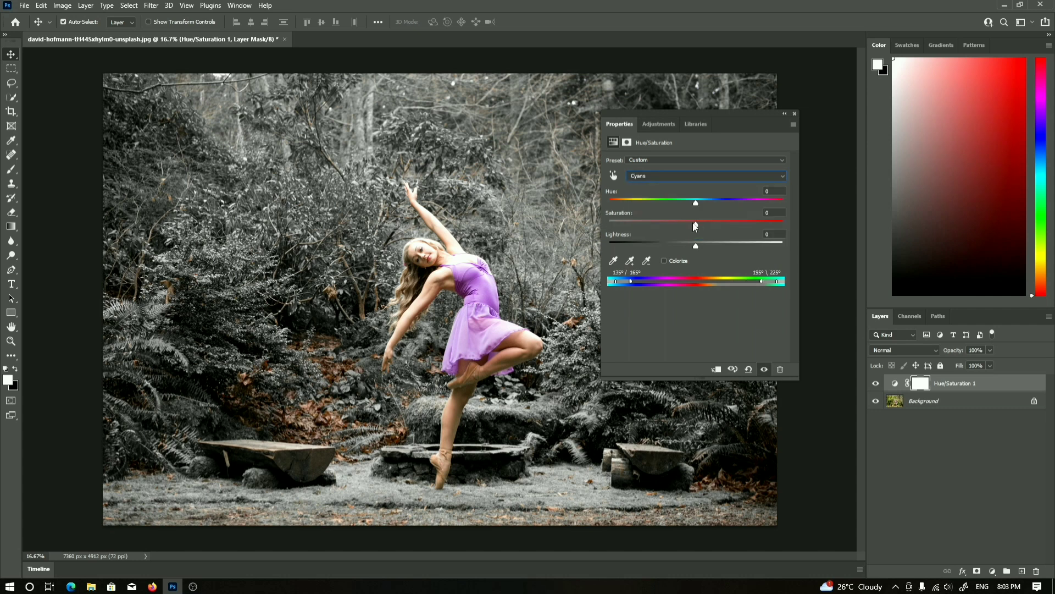
drag(696, 225, 615, 227)
Set the saturation of Blues and Magentas to -100 in the Hue/Saturation adjustment
click(727, 175)
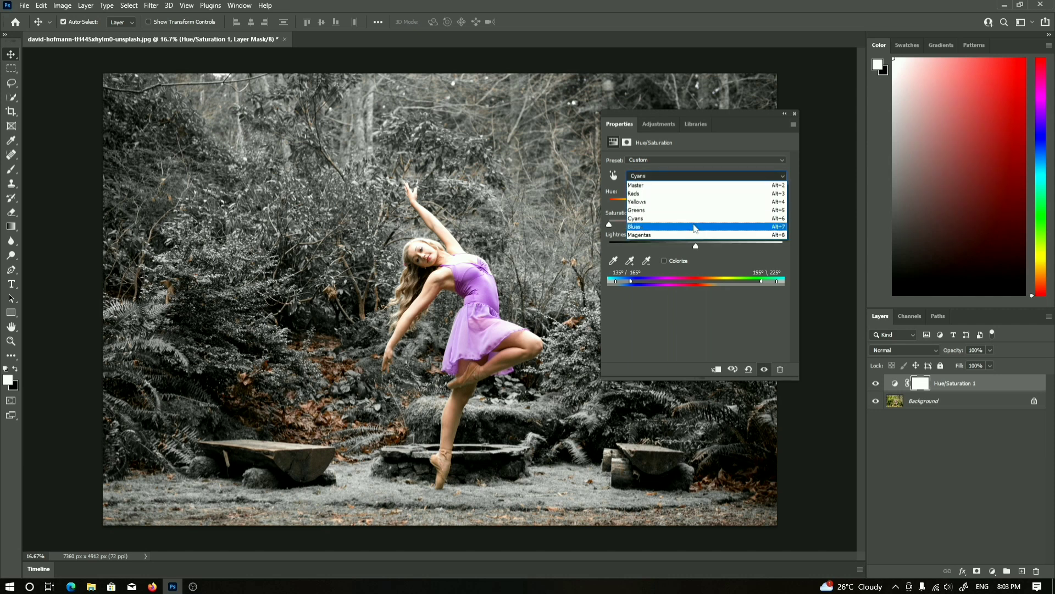
click(694, 227)
drag(691, 230, 609, 222)
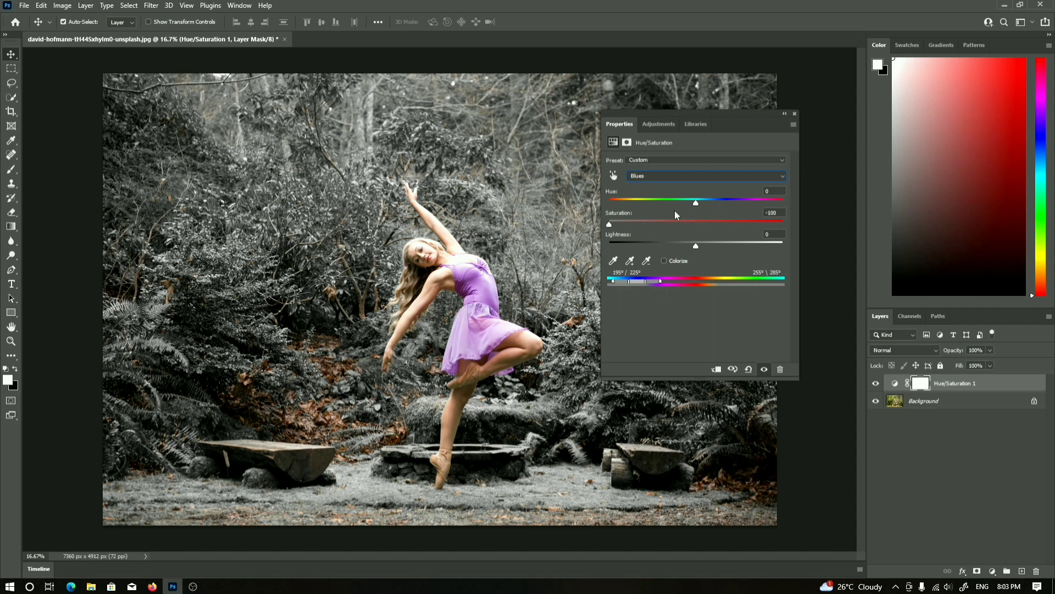
click(717, 179)
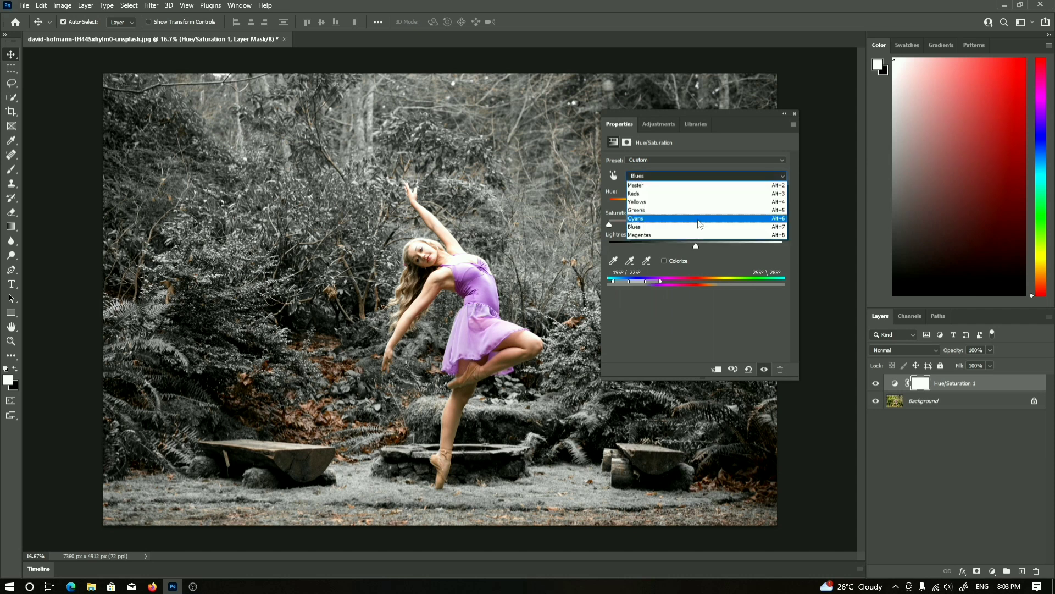
click(687, 235)
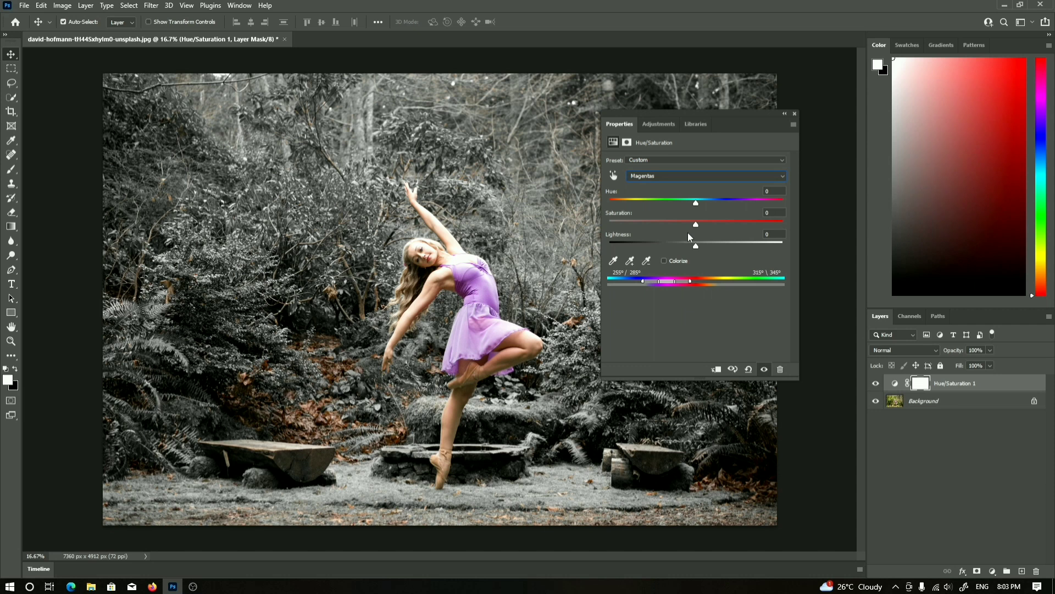
drag(695, 223, 583, 231)
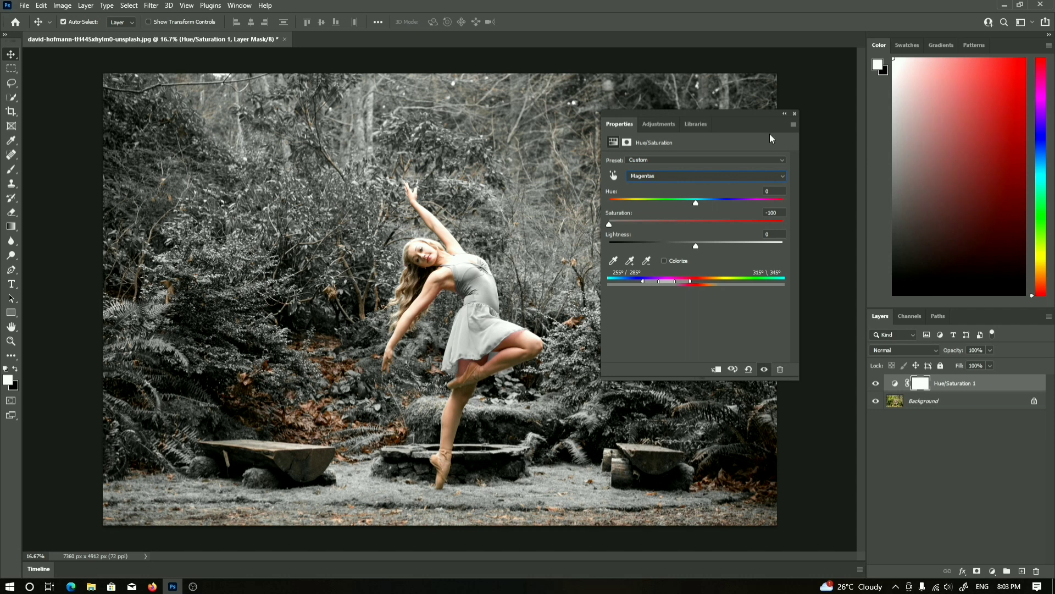
Collapse the Properties panel and toggle the Hue/Saturation layer's visibility to compare before and after
click(784, 113)
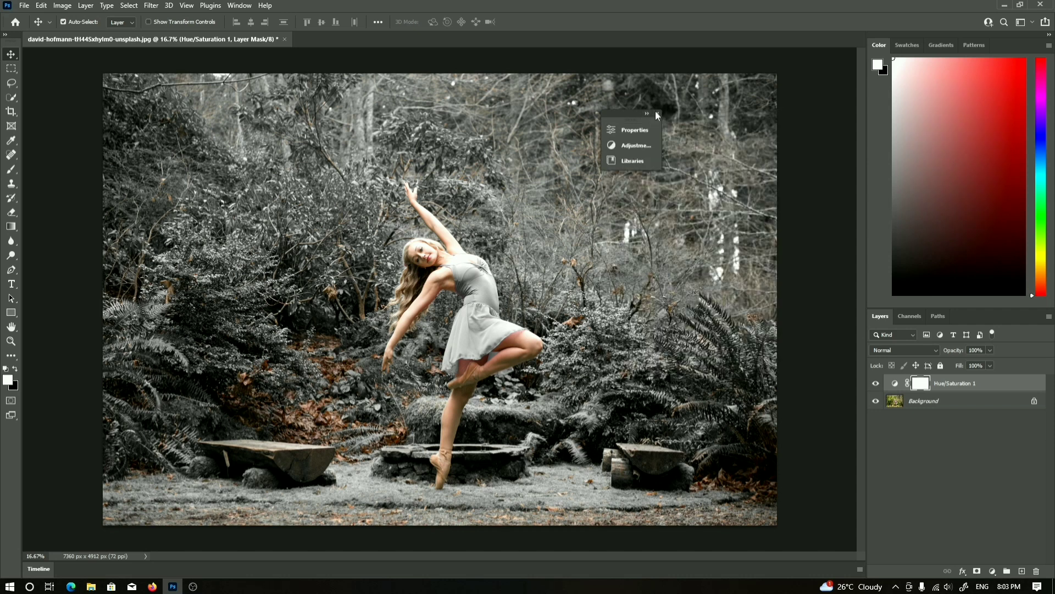
click(656, 113)
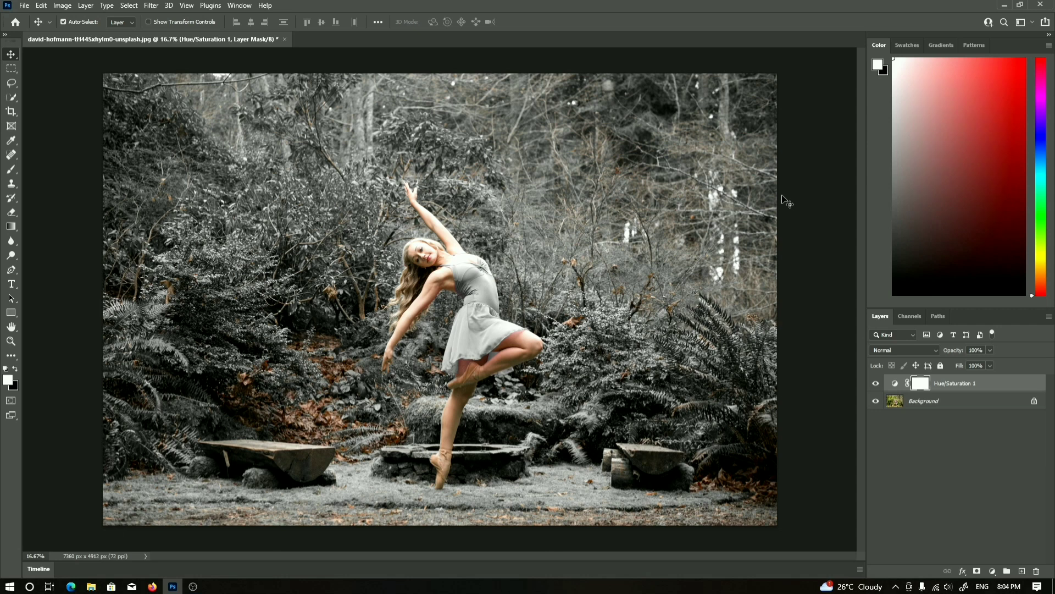
click(876, 383)
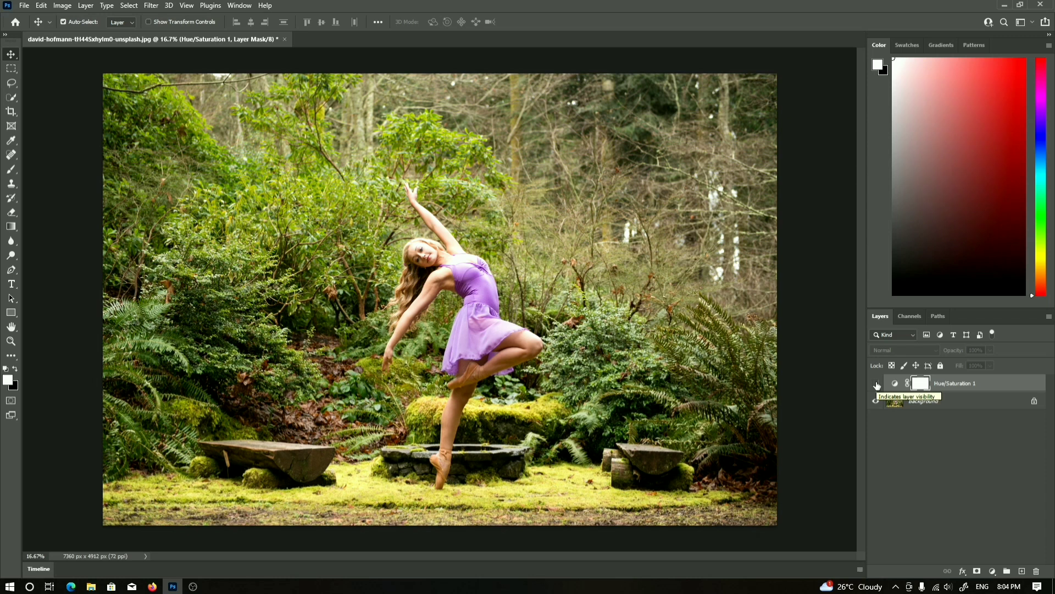
click(876, 384)
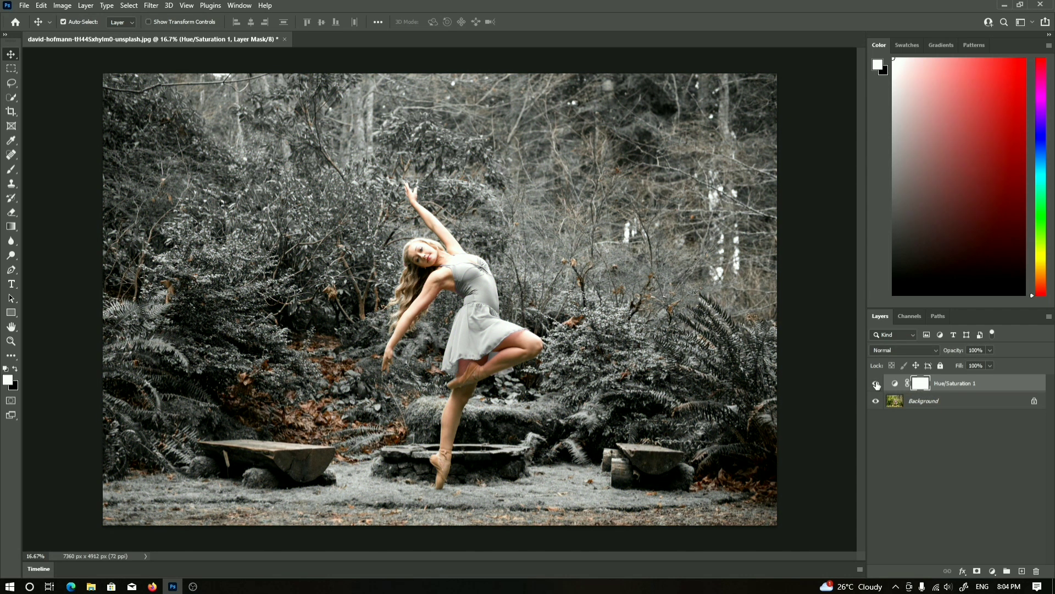
click(877, 385)
click(876, 385)
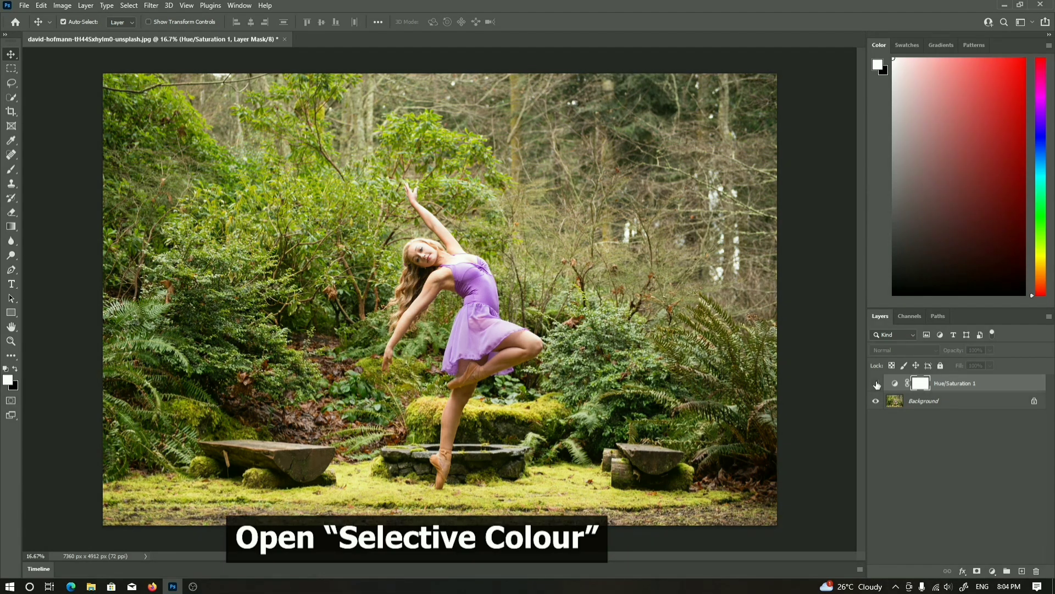
click(876, 384)
Add a Selective Color adjustment layer and reposition its properties panel
click(993, 571)
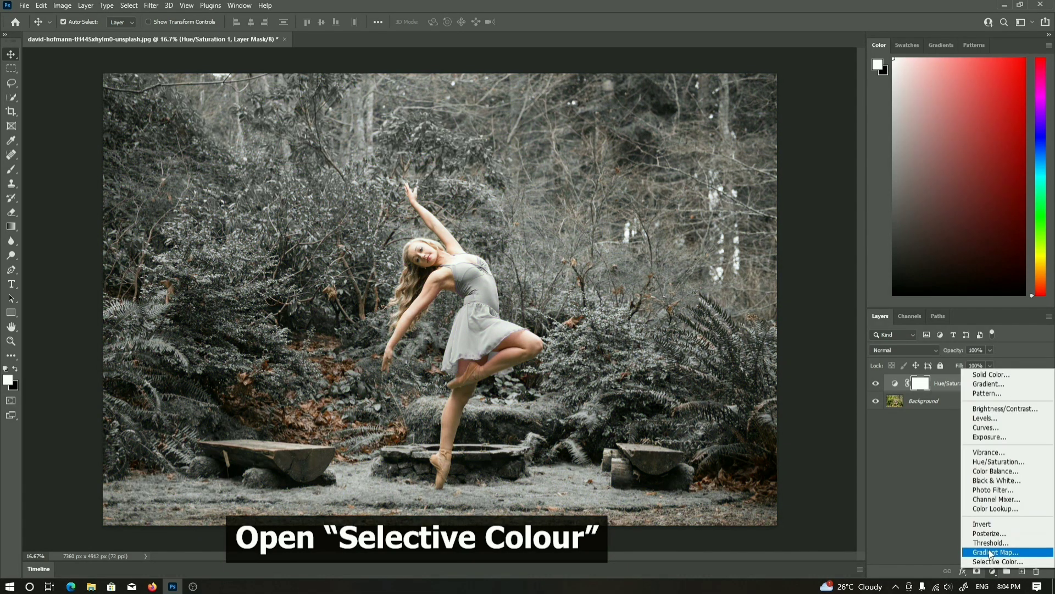
click(995, 561)
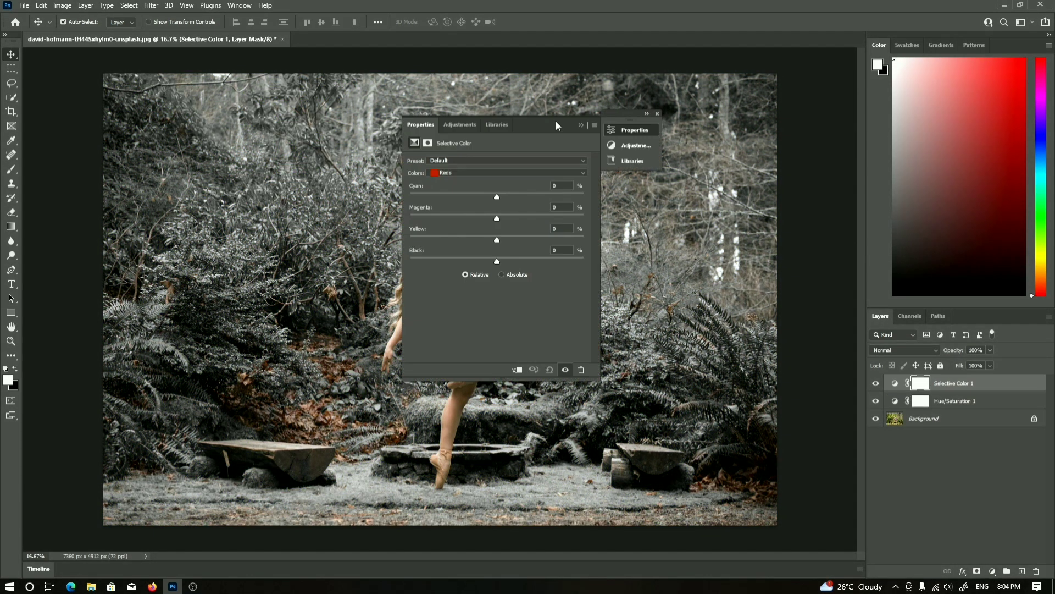
drag(557, 120, 743, 114)
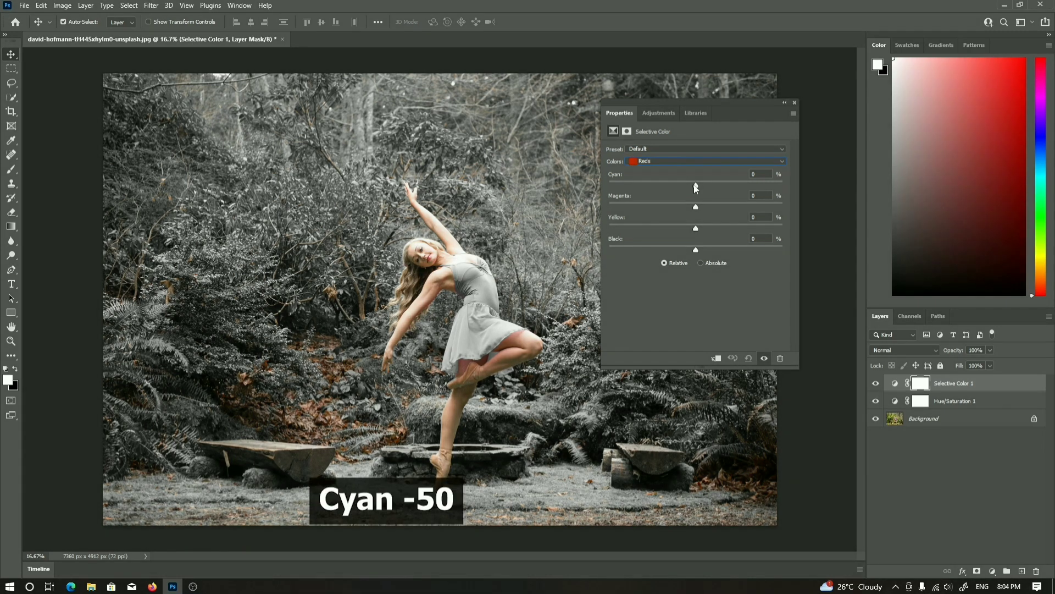
In Selective Color, set the Yellows to Cyan -100 and Yellow +100
drag(695, 187, 661, 190)
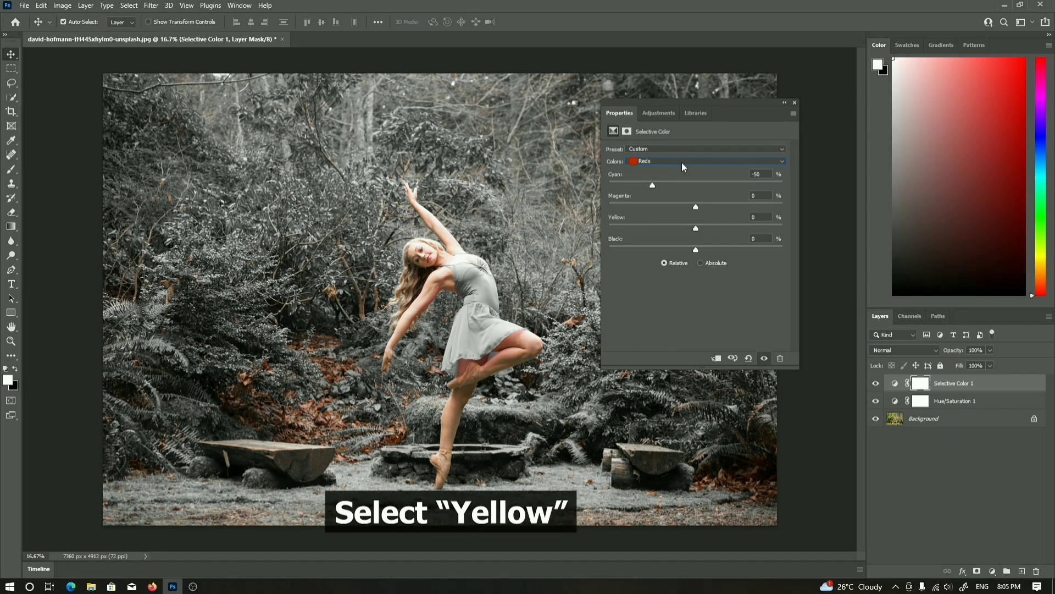
click(682, 161)
click(677, 178)
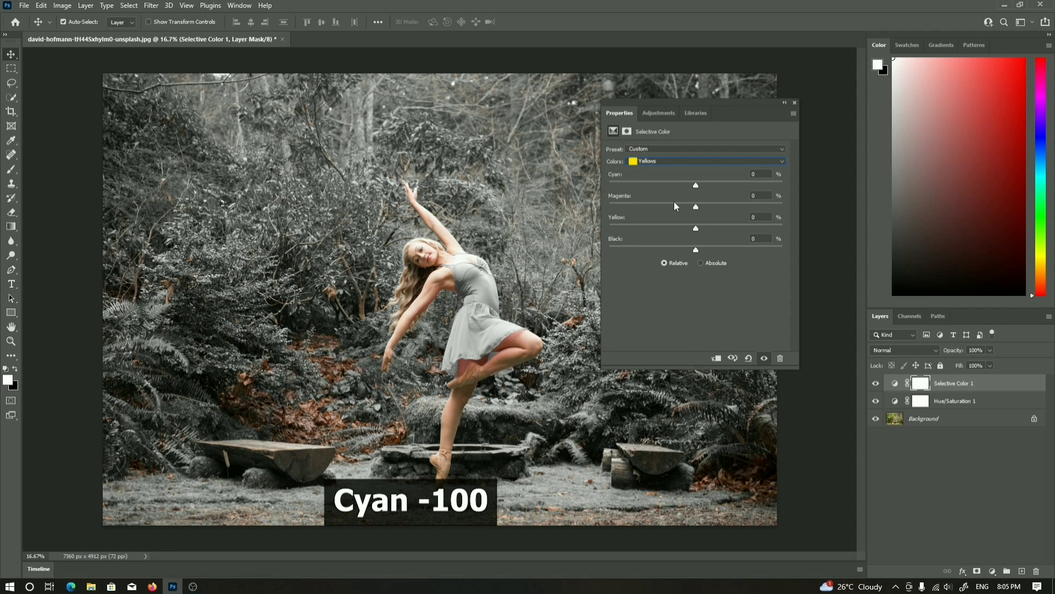
drag(696, 185, 603, 193)
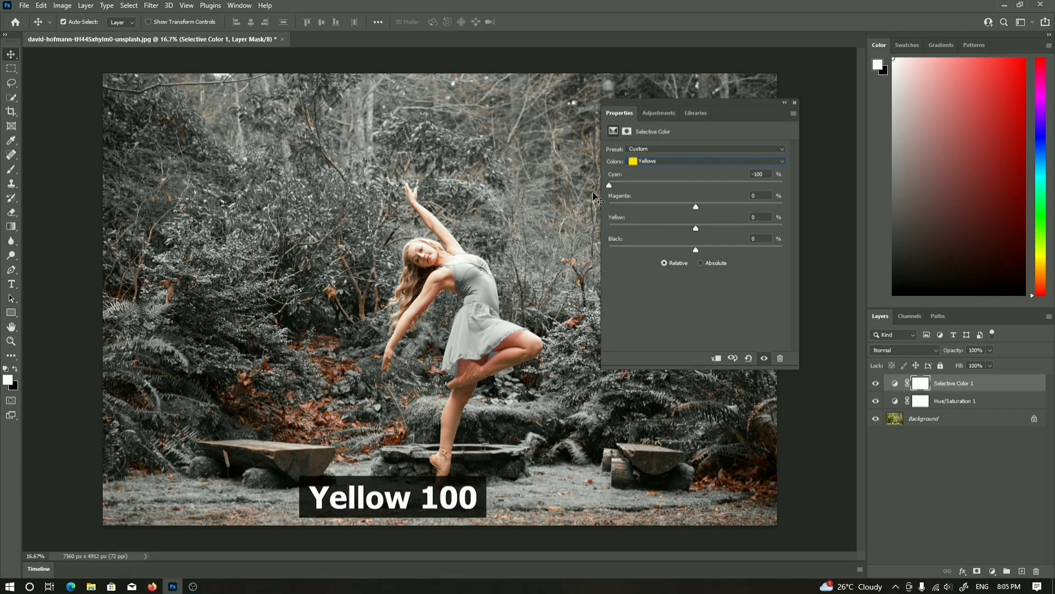
drag(695, 228, 761, 234)
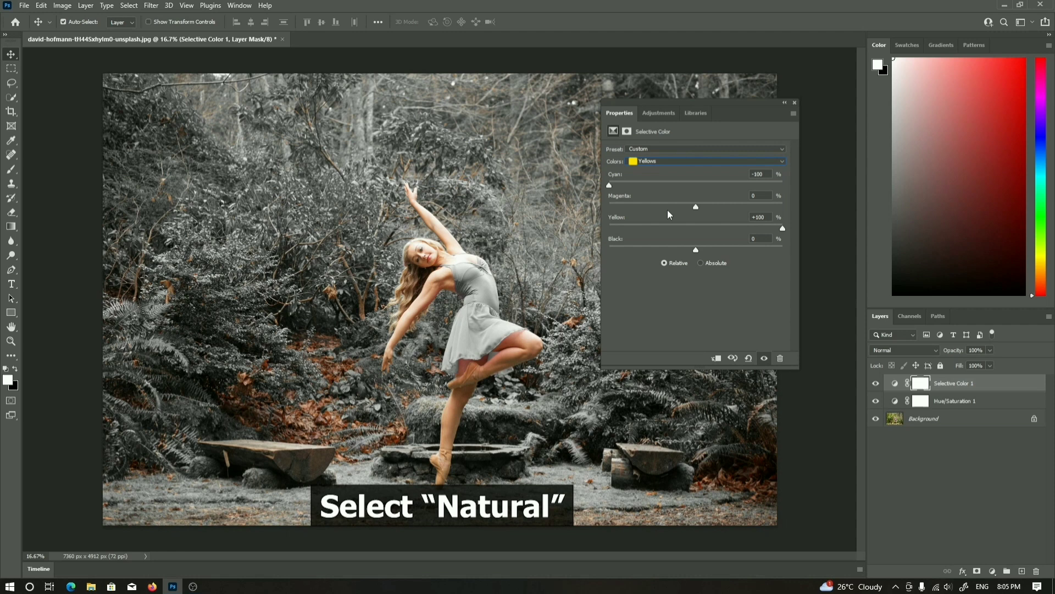
Set the Neutrals to Cyan +20 and Black 10 in Selective Color
click(676, 161)
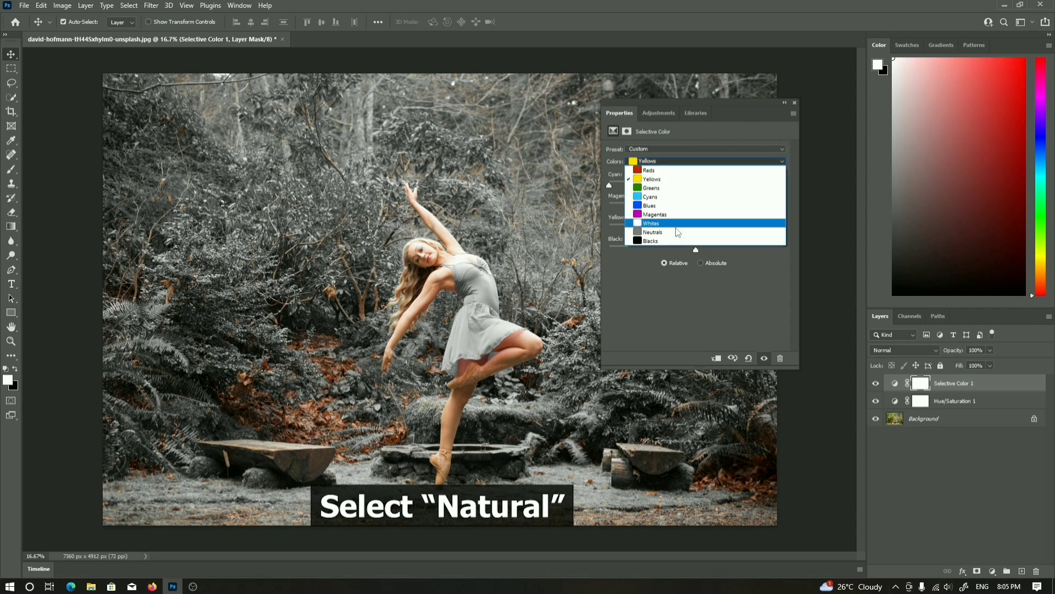
click(677, 231)
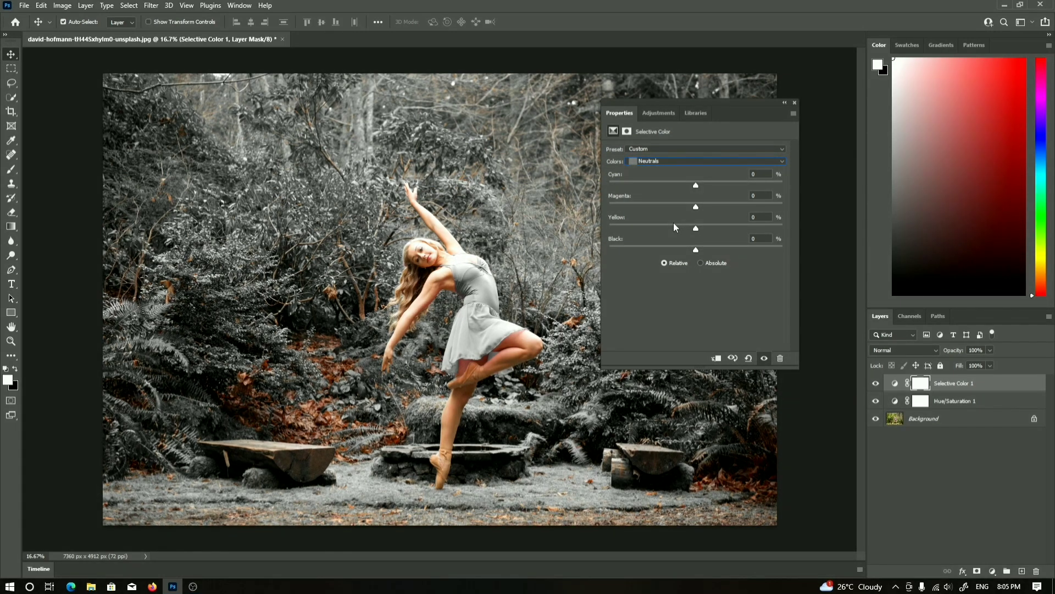
click(754, 173)
text(20)
key(Return)
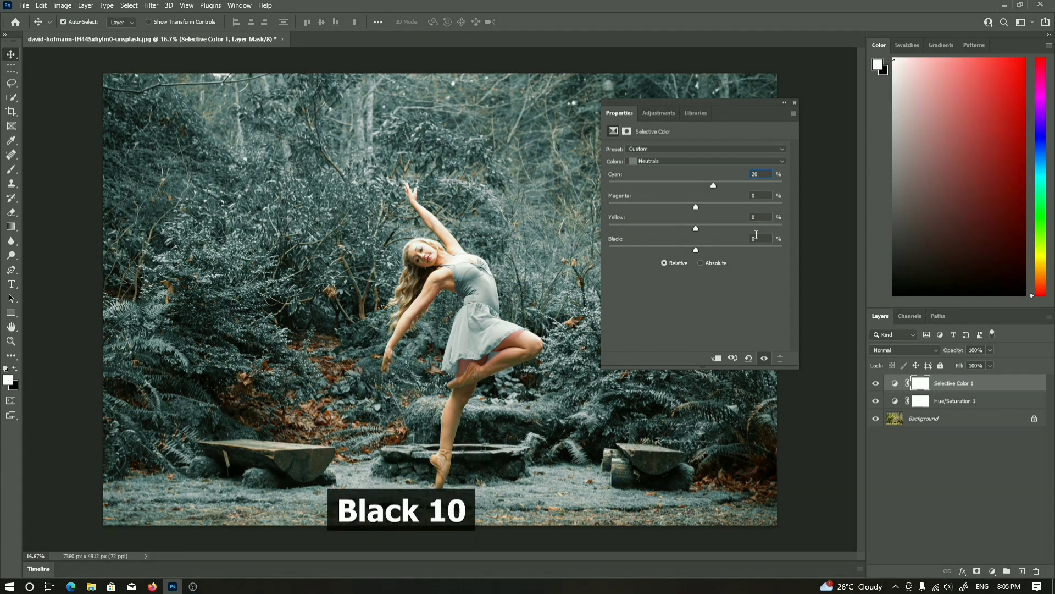
click(755, 238)
text(1)
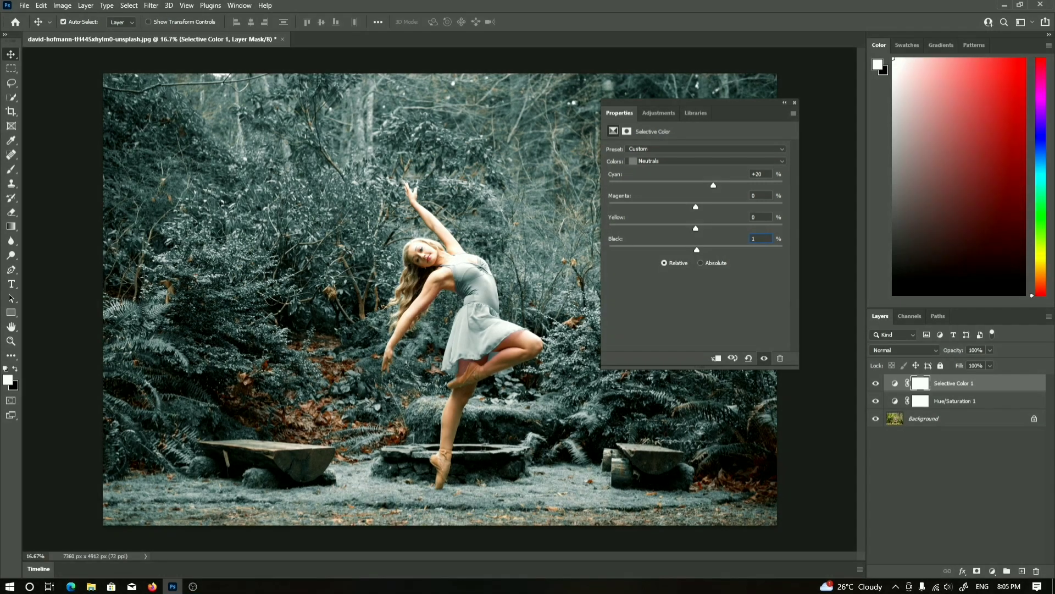
text(0)
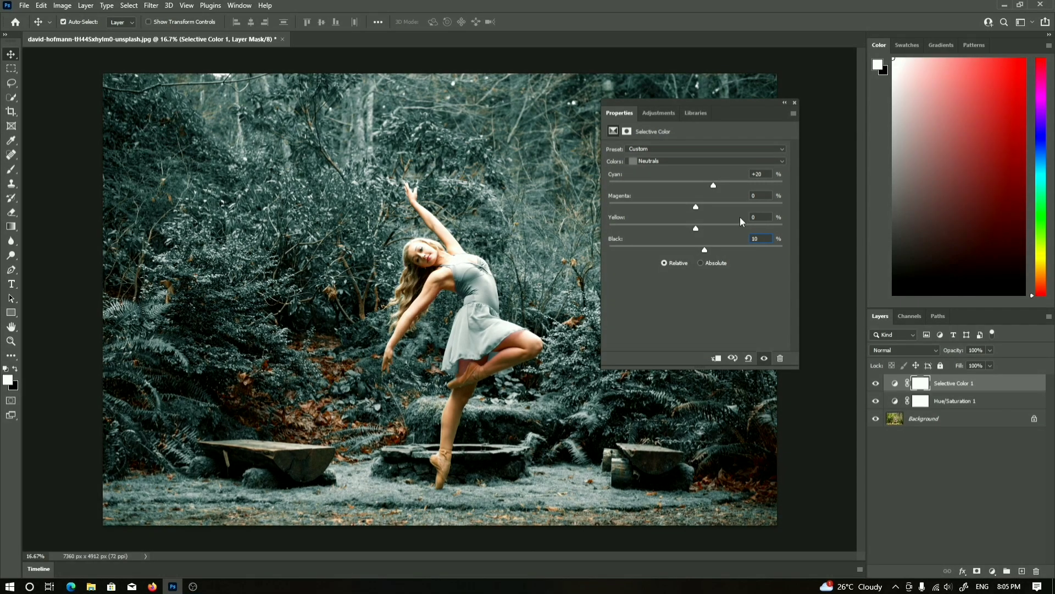
Set the Blacks to Cyan, Magenta, Yellow and Black +10 each in Selective Color
click(747, 162)
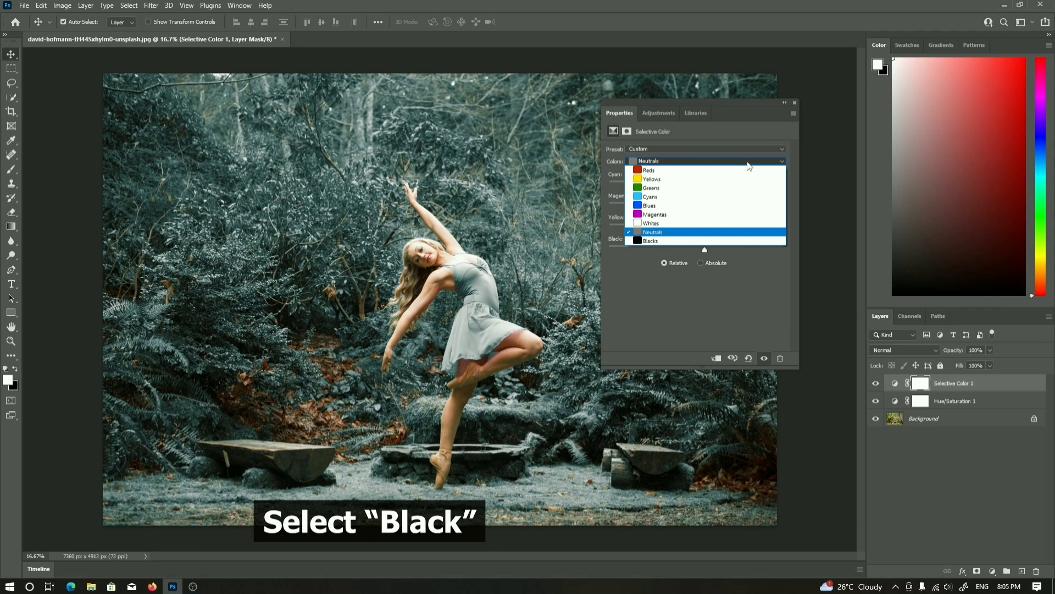
click(711, 240)
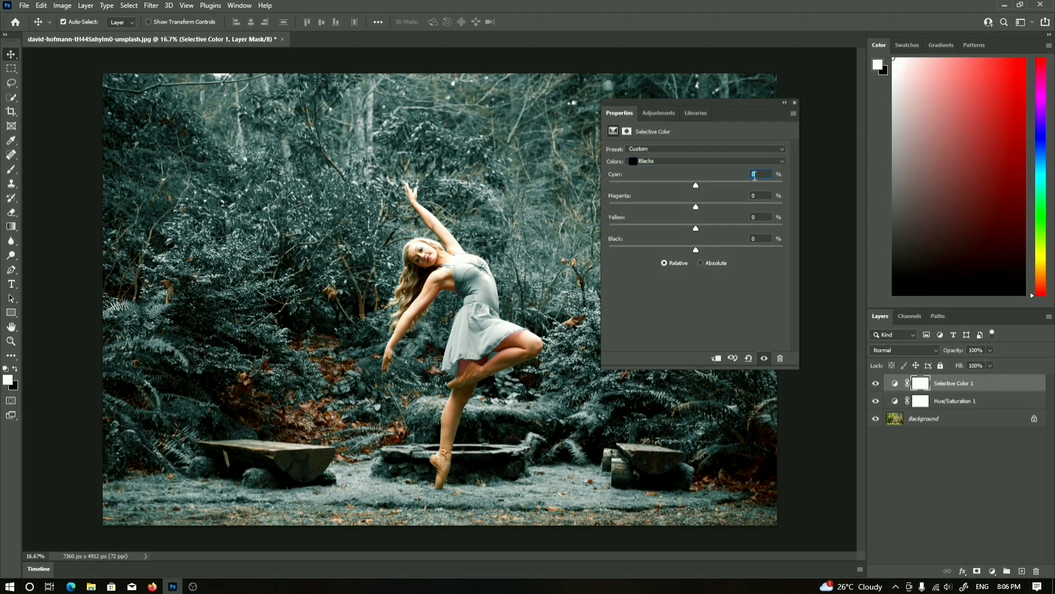
text(10)
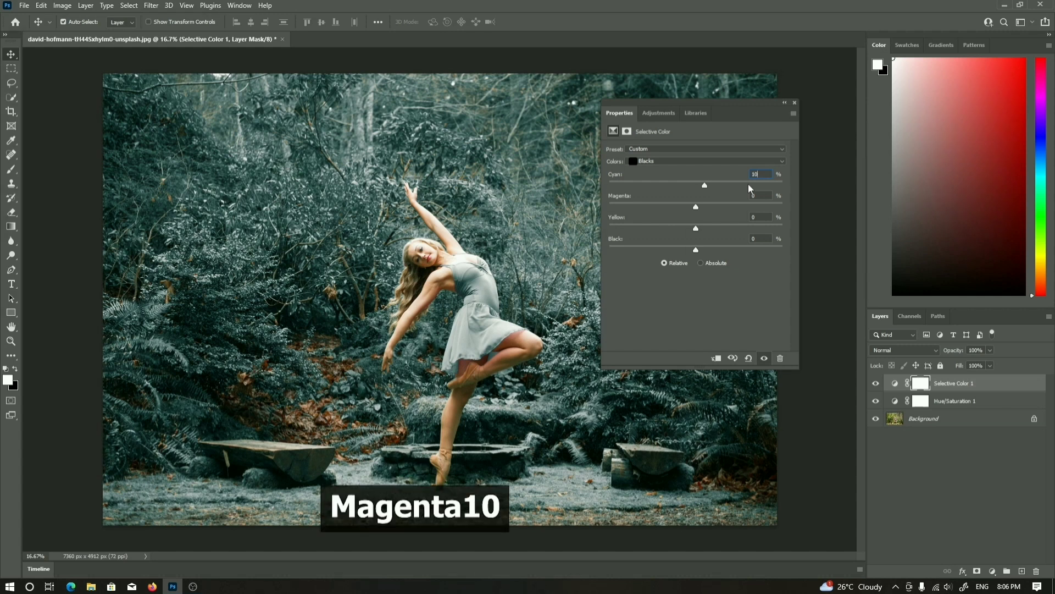
key(Tab)
text(10)
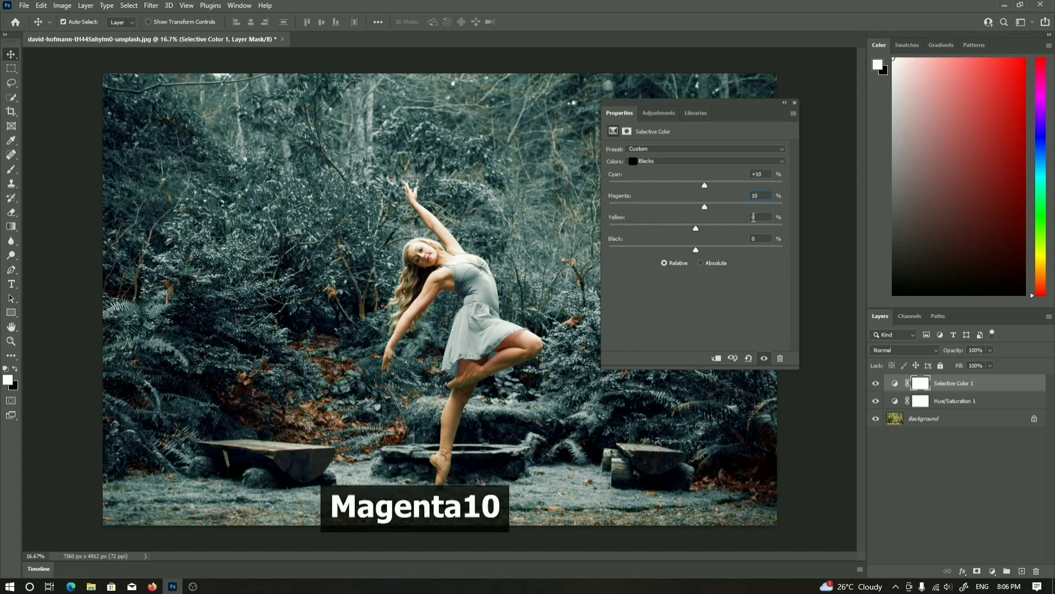
key(Tab)
text(10)
key(Tab)
text(10)
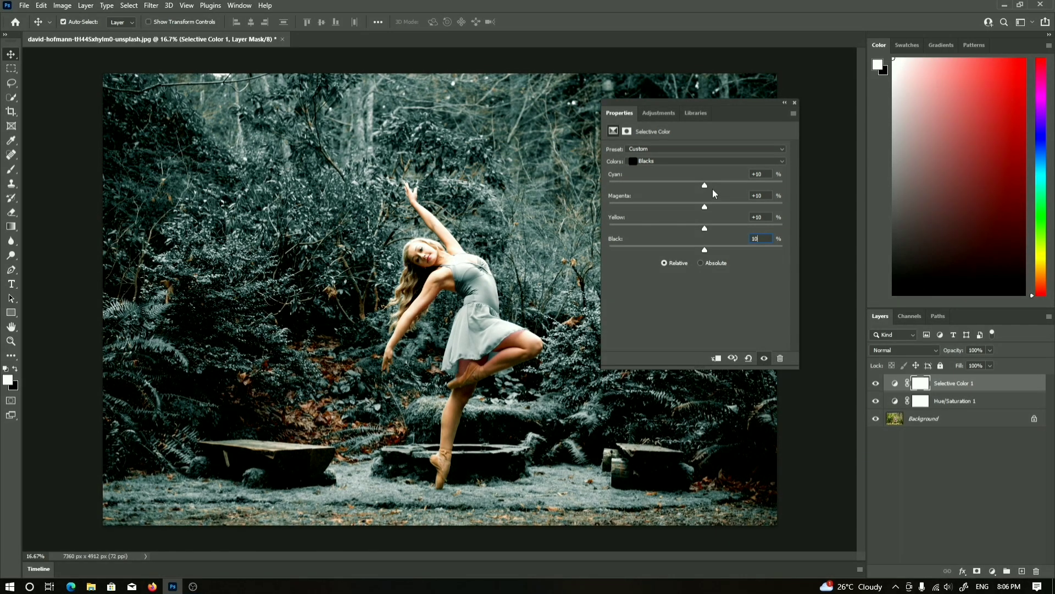
Collapse the Properties panel and toggle the Selective Color layer's visibility to compare before and after
click(785, 106)
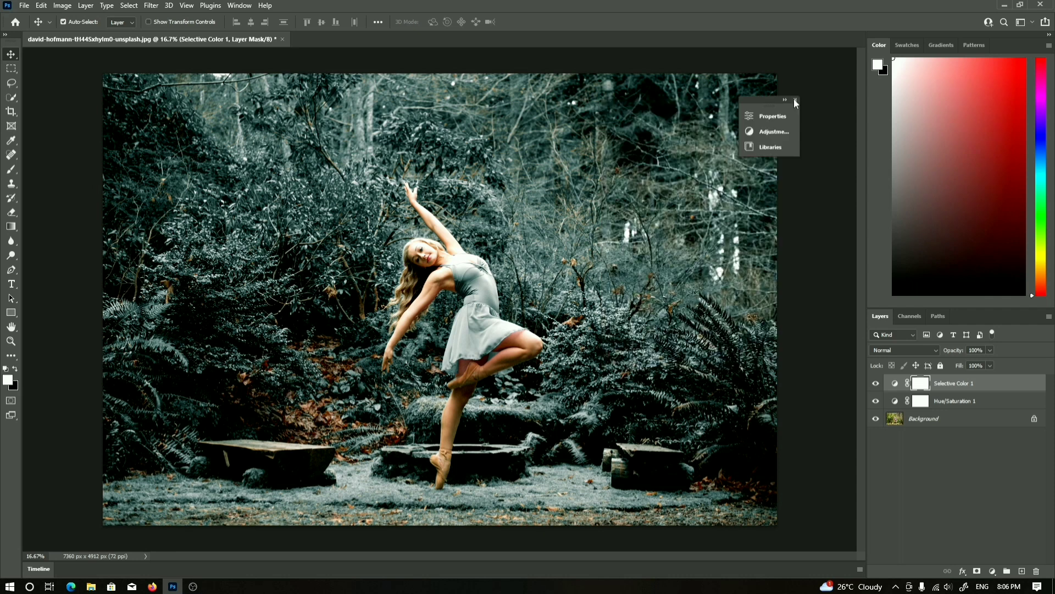
click(794, 98)
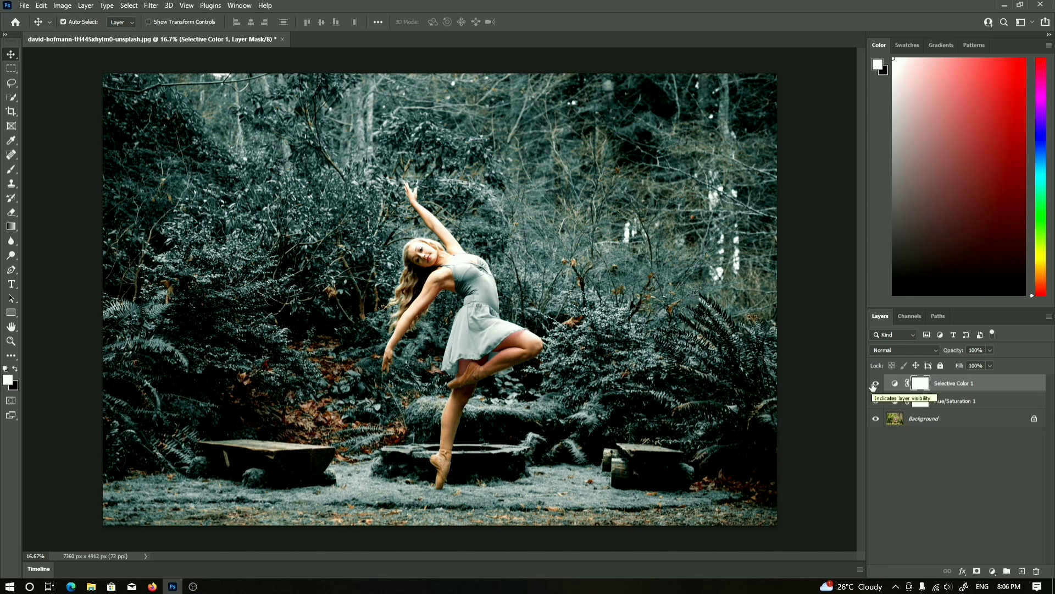
click(875, 384)
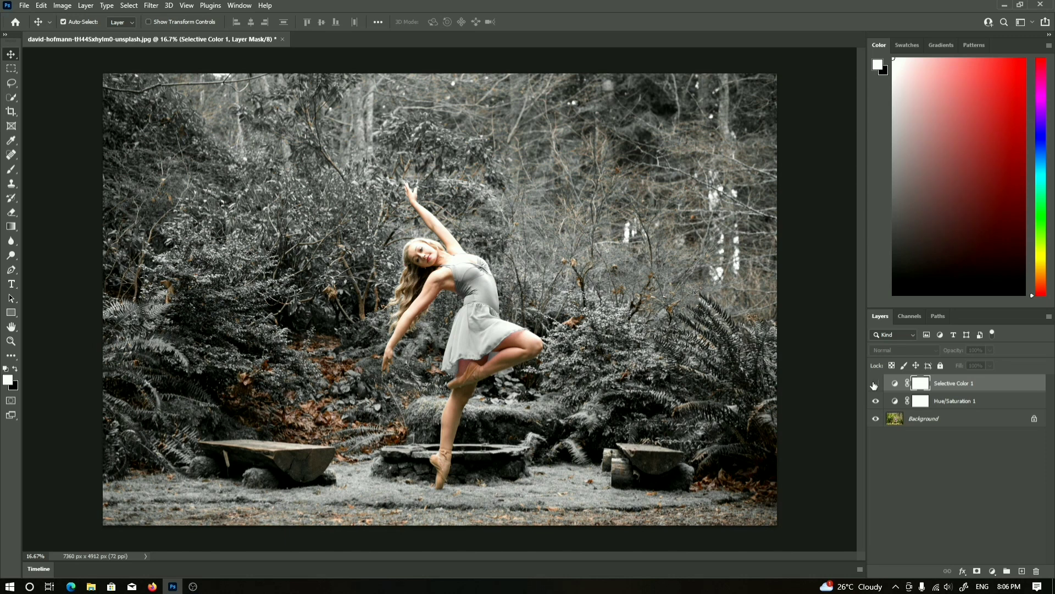
click(875, 383)
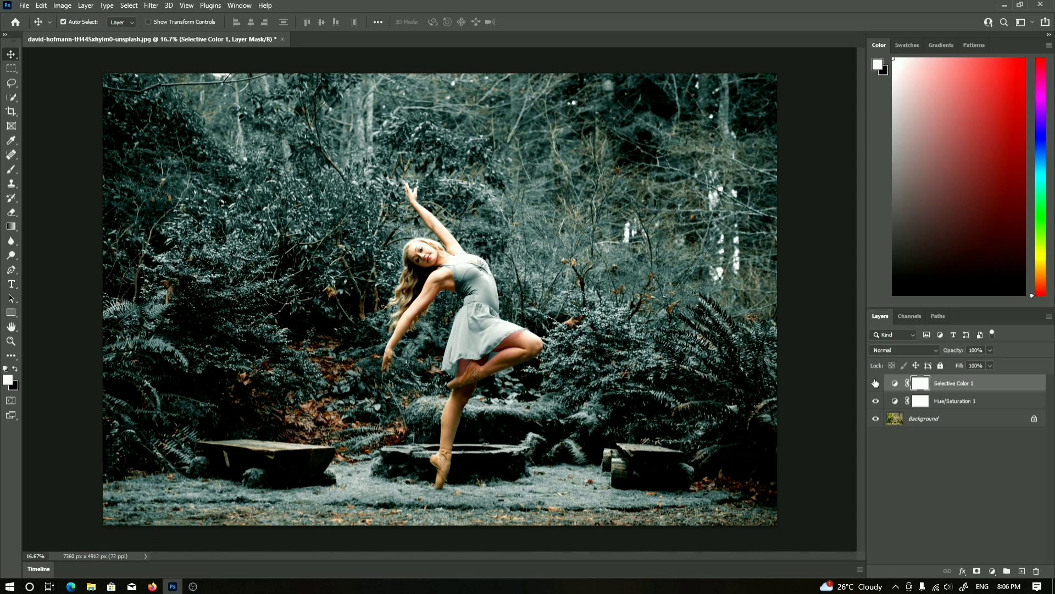
Add a Curves adjustment layer above the Selective Color layer
click(992, 571)
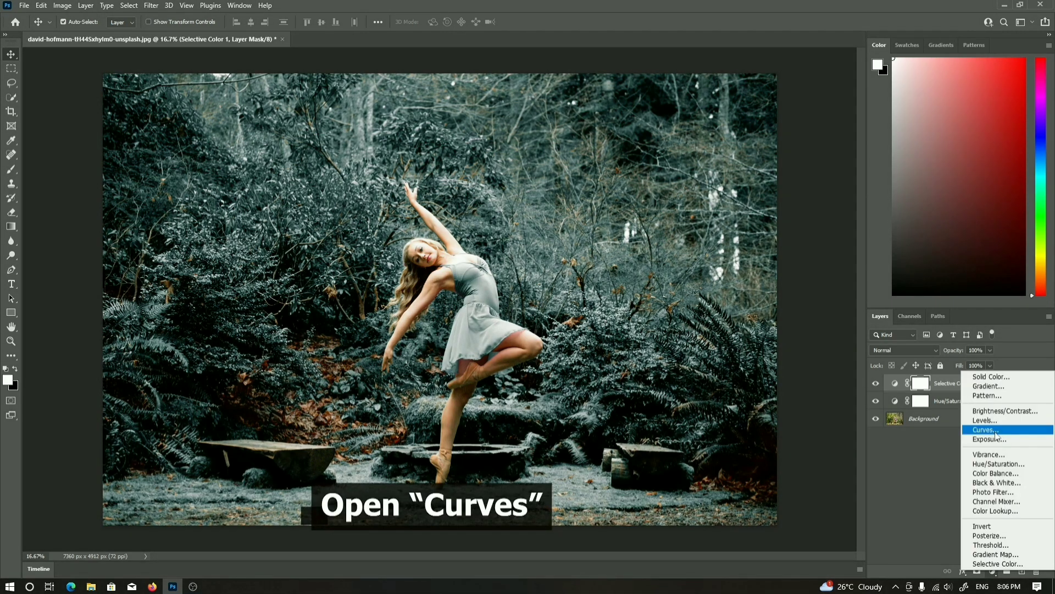
click(934, 426)
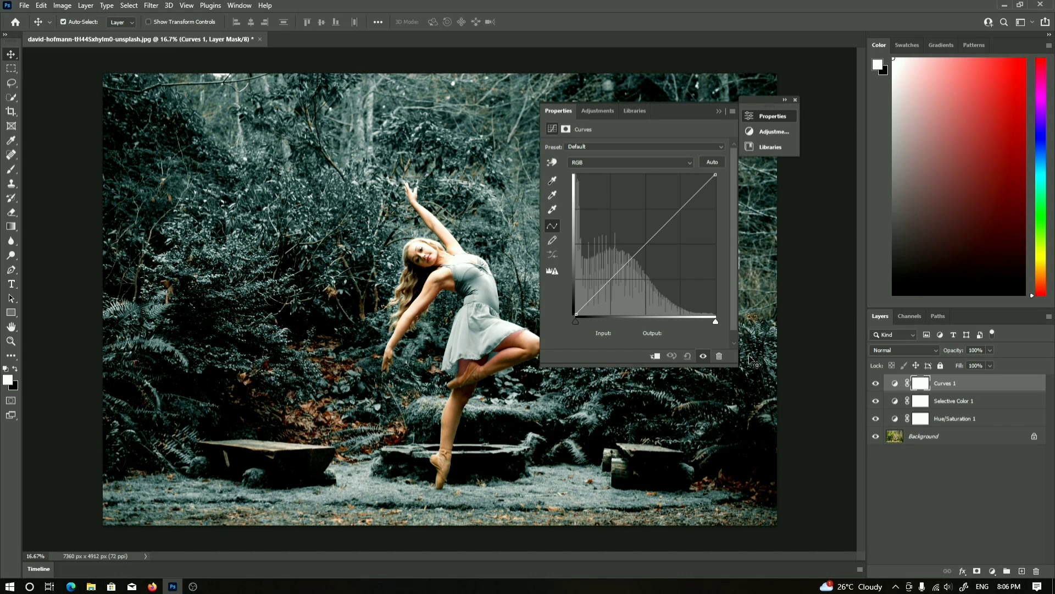
Add a curve point in the shadows of the Curves layer at Input 40, Output 41
drag(682, 113, 775, 105)
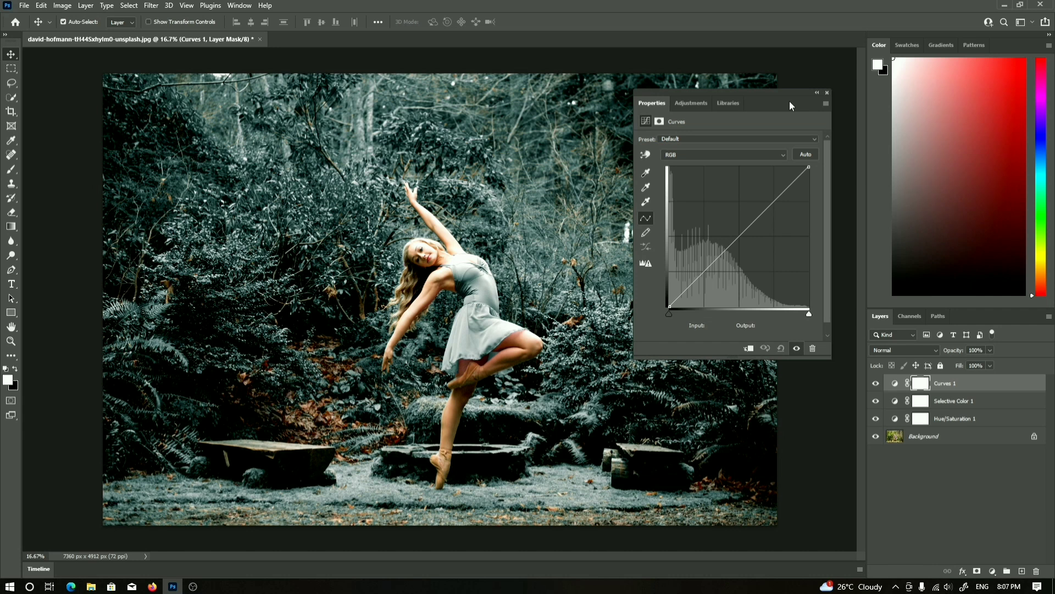
click(705, 271)
click(717, 326)
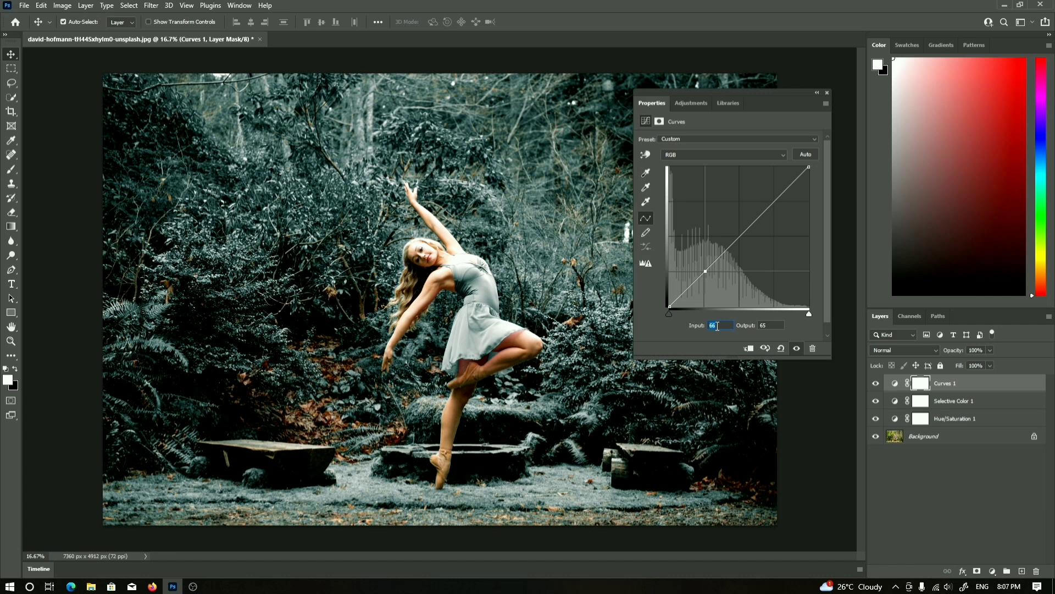
text(40)
click(767, 326)
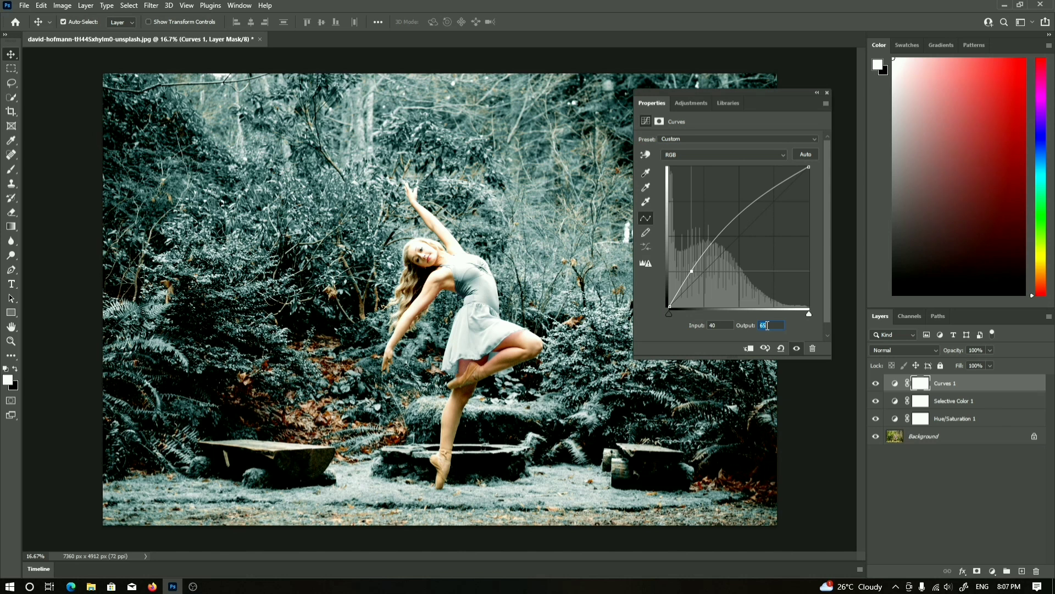
text(41)
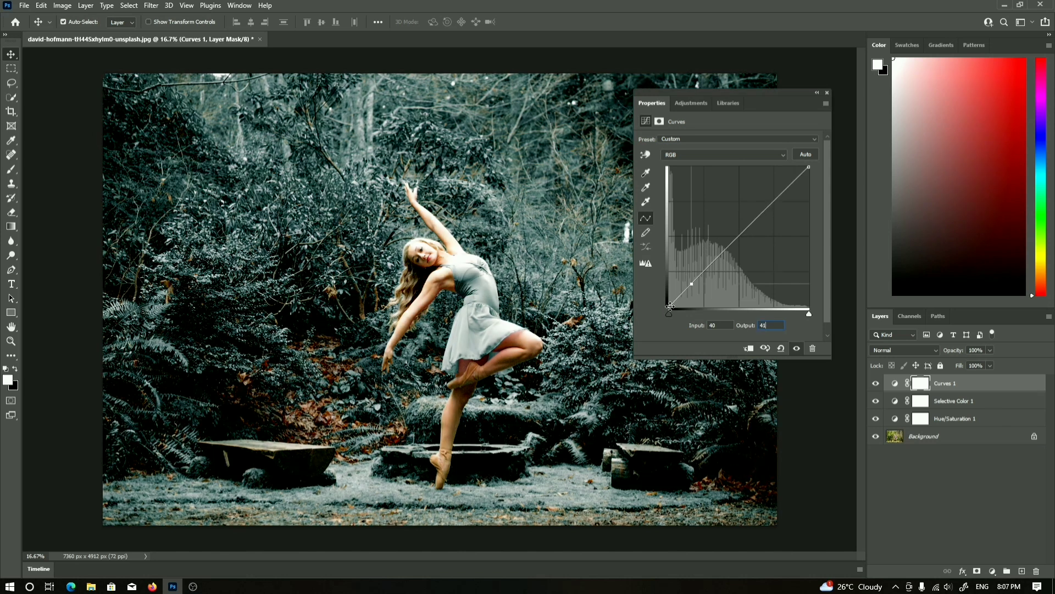
Raise the curve's black point to an Output of 13
click(670, 306)
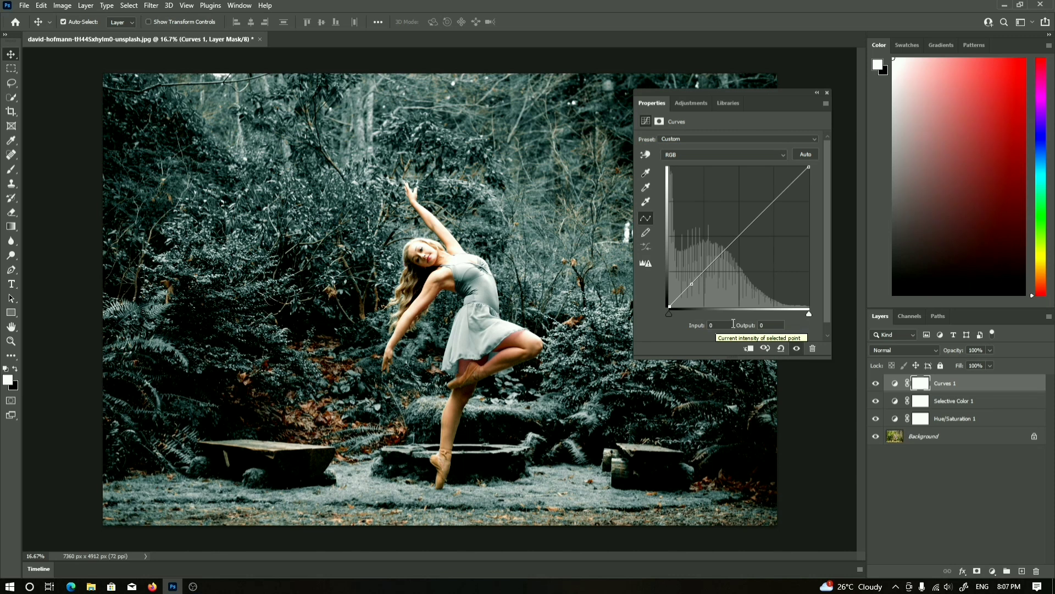
click(765, 324)
text(13)
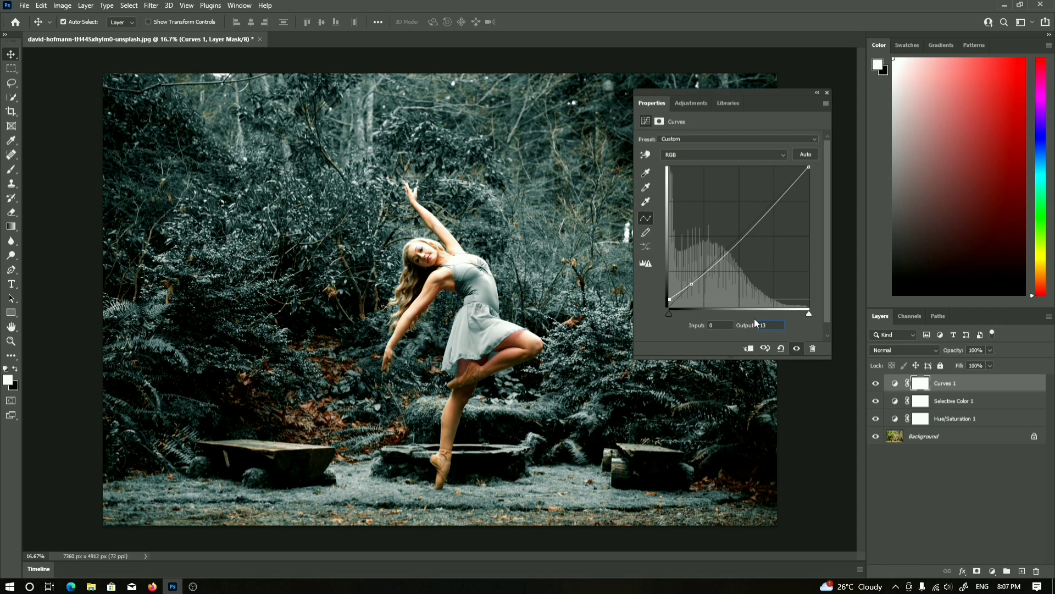
Add an upper curve point at Input 154, Output 195
drag(778, 205, 775, 204)
click(717, 326)
text(154)
click(767, 325)
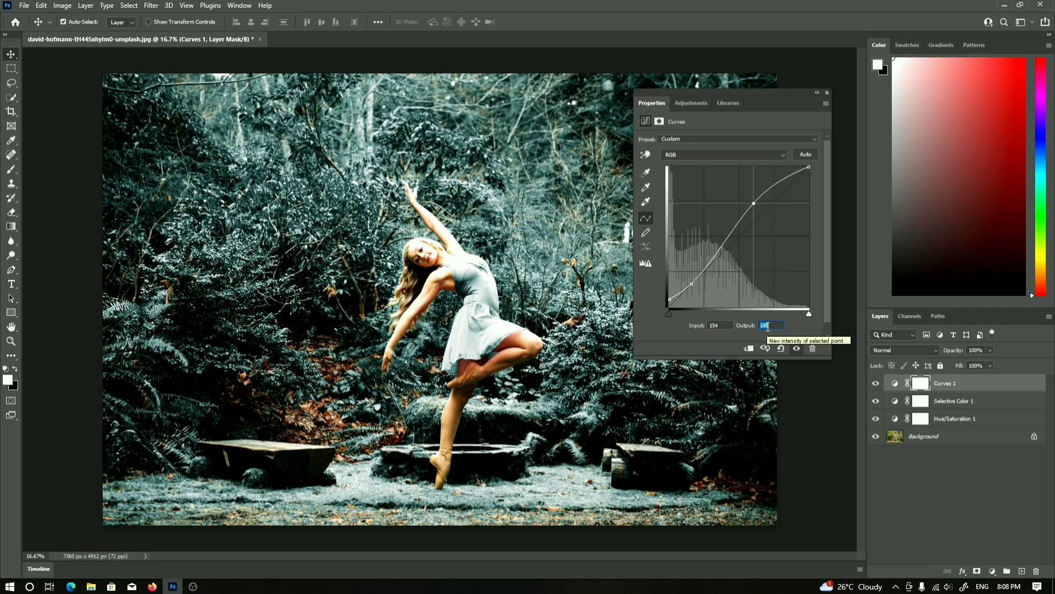
text(19)
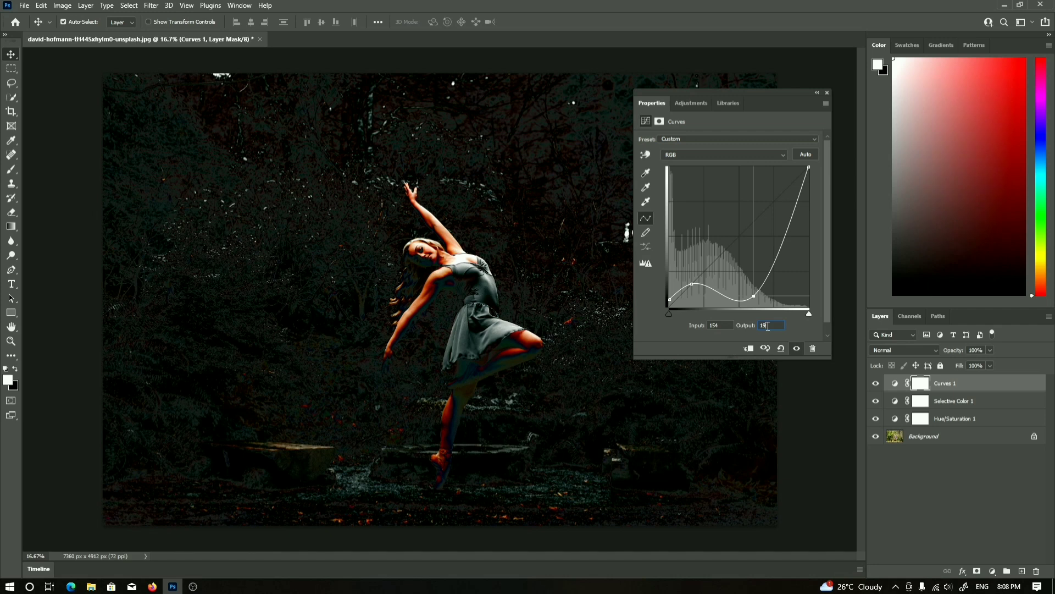
text(5)
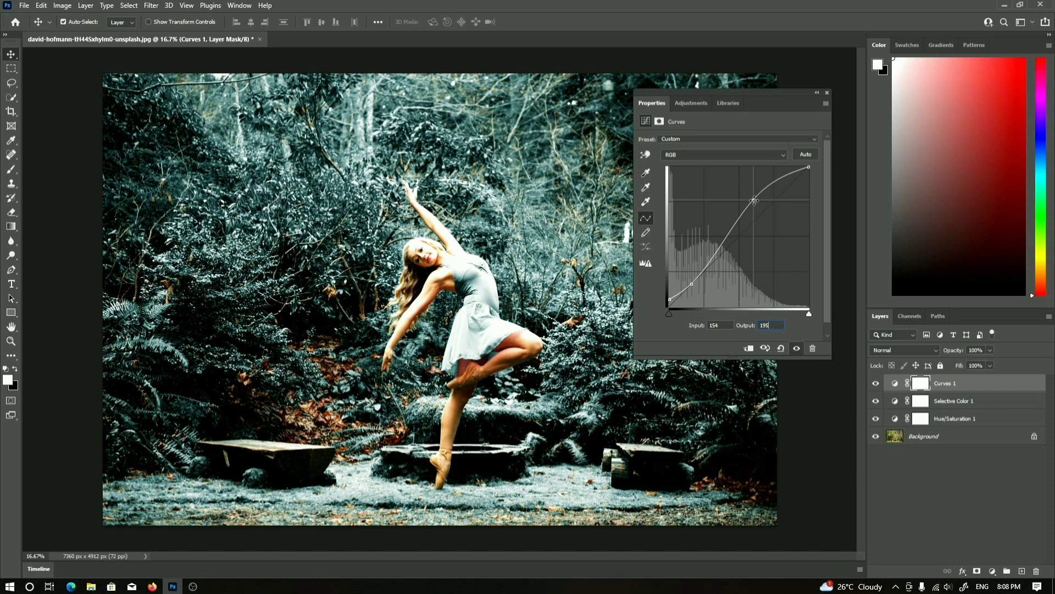
Move the upper curve point to Input 194, Output 195
drag(754, 201, 772, 202)
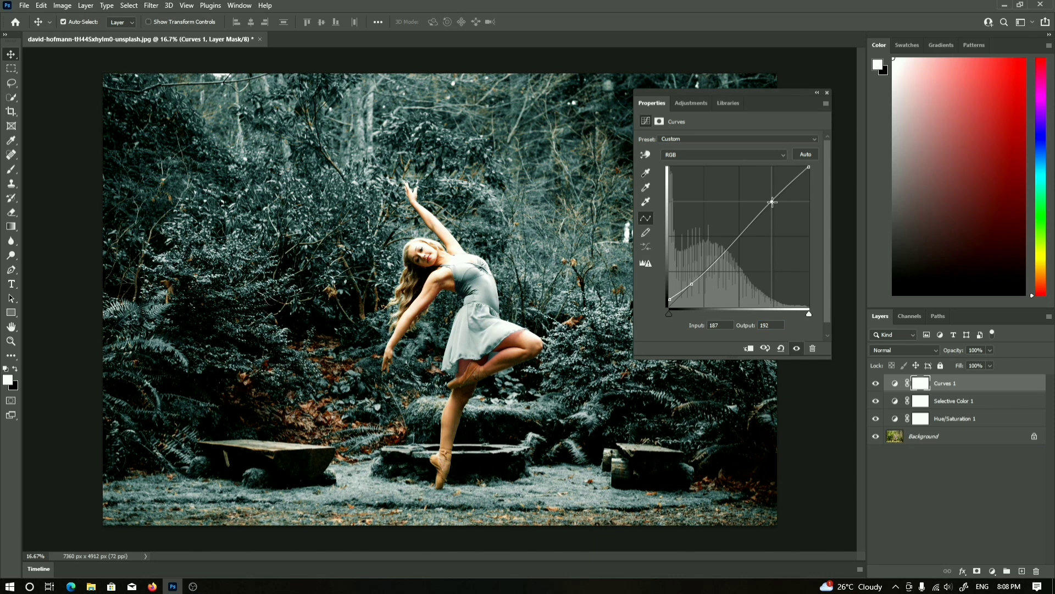
drag(772, 203, 776, 198)
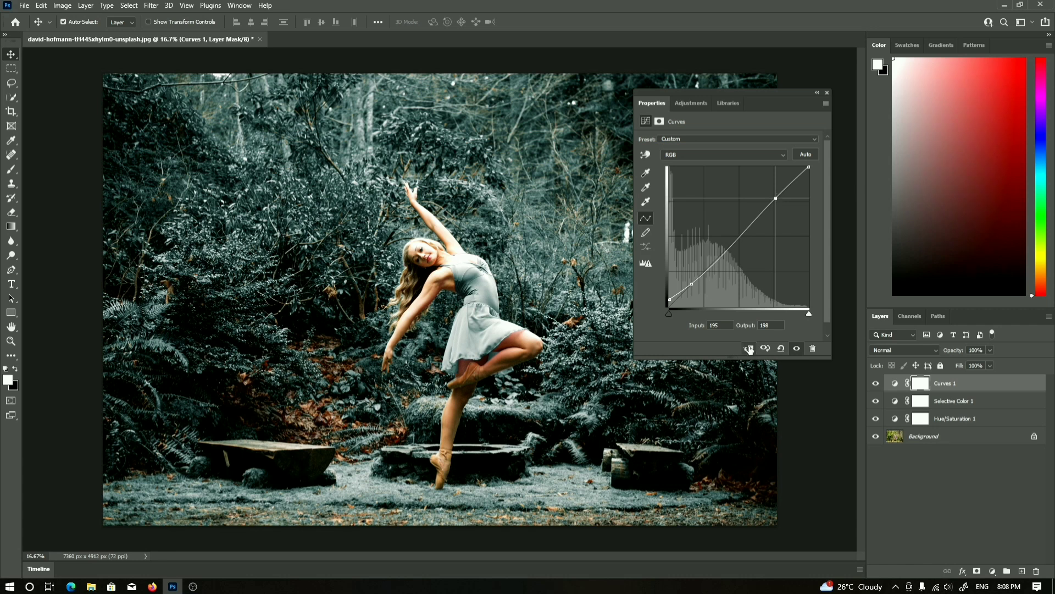
click(769, 324)
double_click(768, 325)
text(195)
click(720, 326)
text(4)
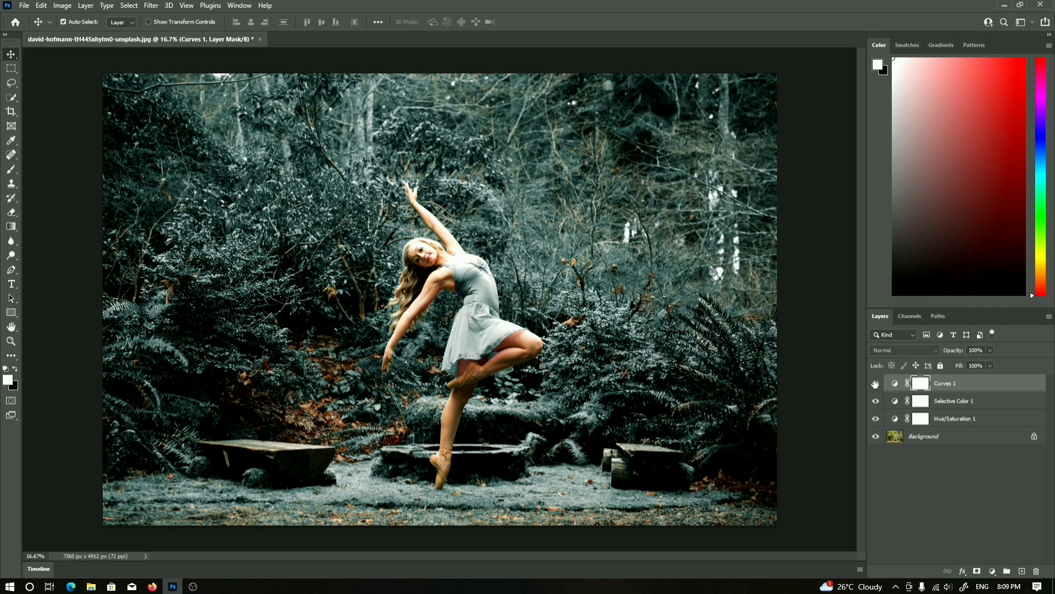
Toggle the Curves layer's visibility off and on to compare before and after
click(875, 384)
click(876, 383)
click(876, 384)
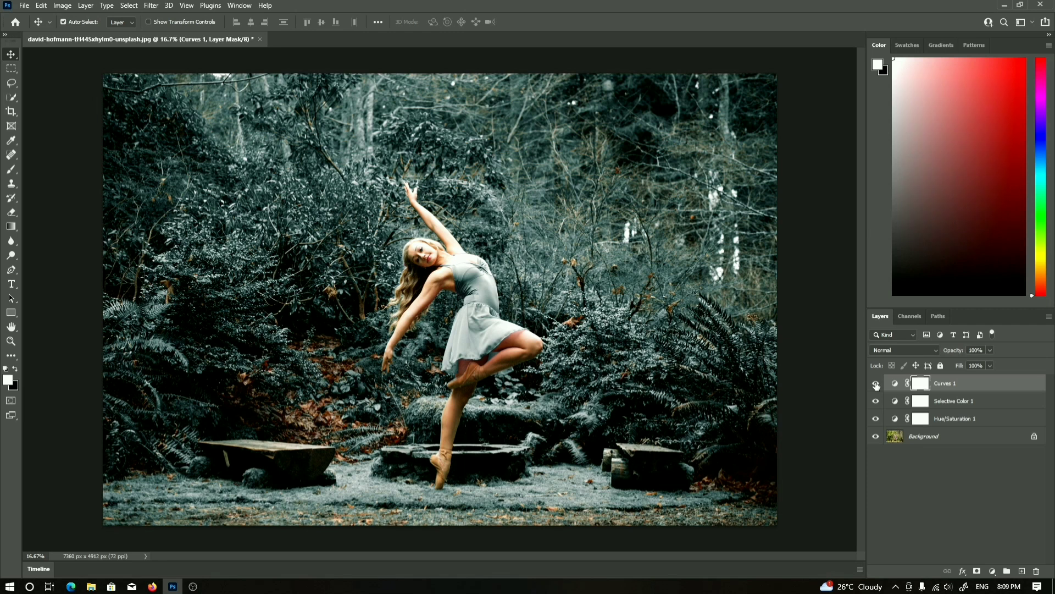